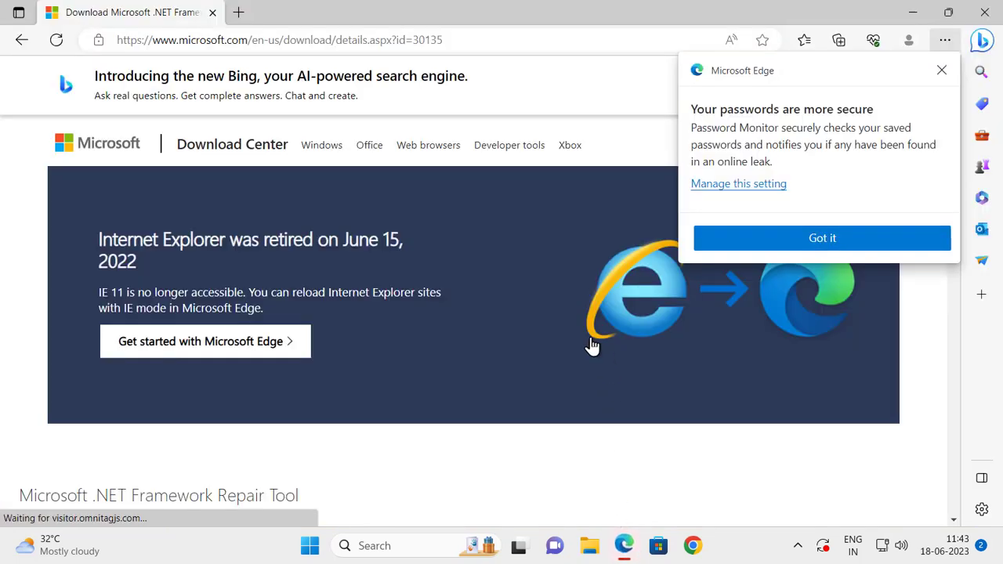
# - Dismiss the password security notice and scroll to the .NET Framework Repair Tool download
pyautogui.click(941, 70)
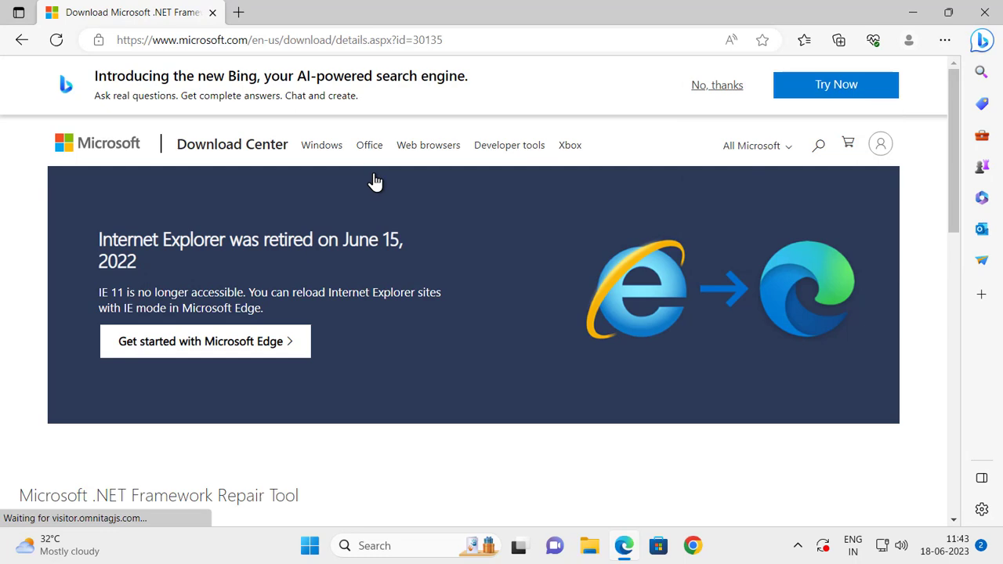
pyautogui.scroll(-1, 400, 293)
pyautogui.scroll(-2, 423, 253)
pyautogui.scroll(-3, 444, 282)
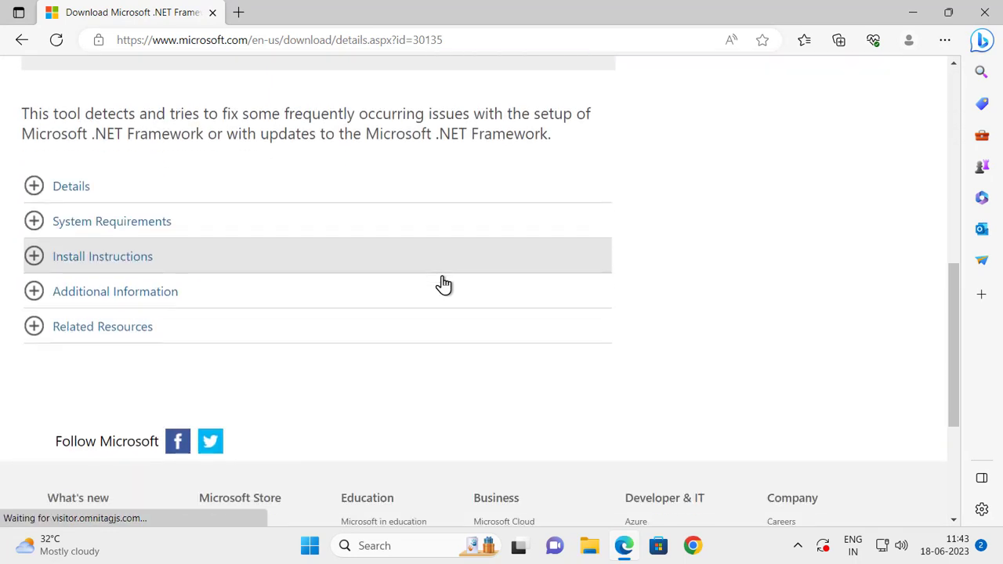
pyautogui.scroll(6, 440, 205)
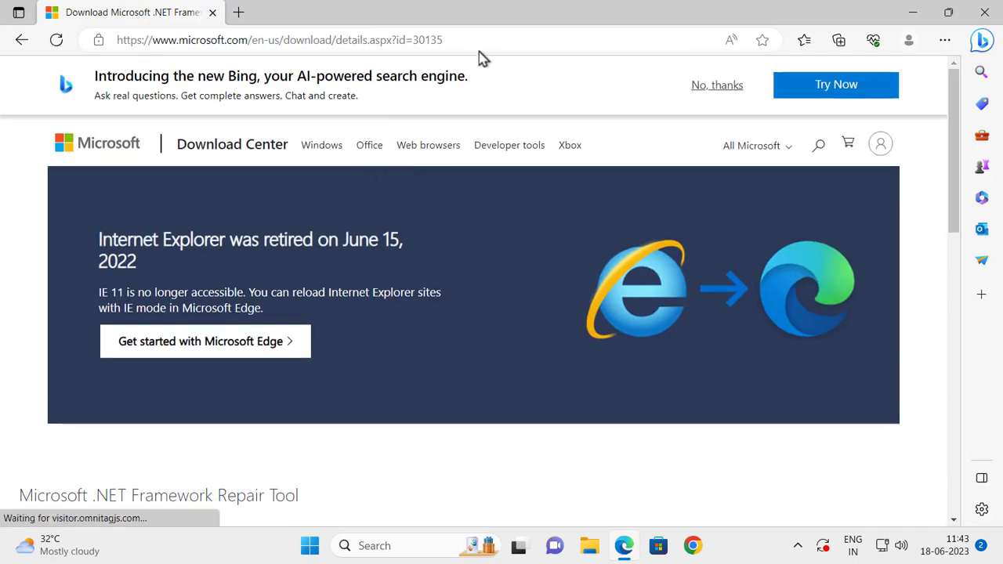
pyautogui.scroll(-1, 320, 293)
pyautogui.scroll(-2, 322, 293)
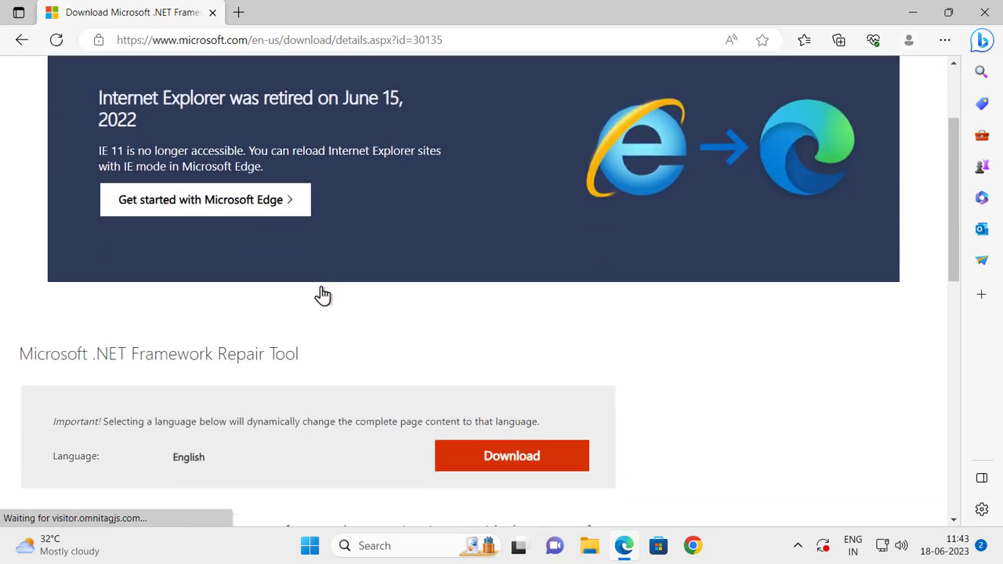
pyautogui.scroll(-1, 409, 357)
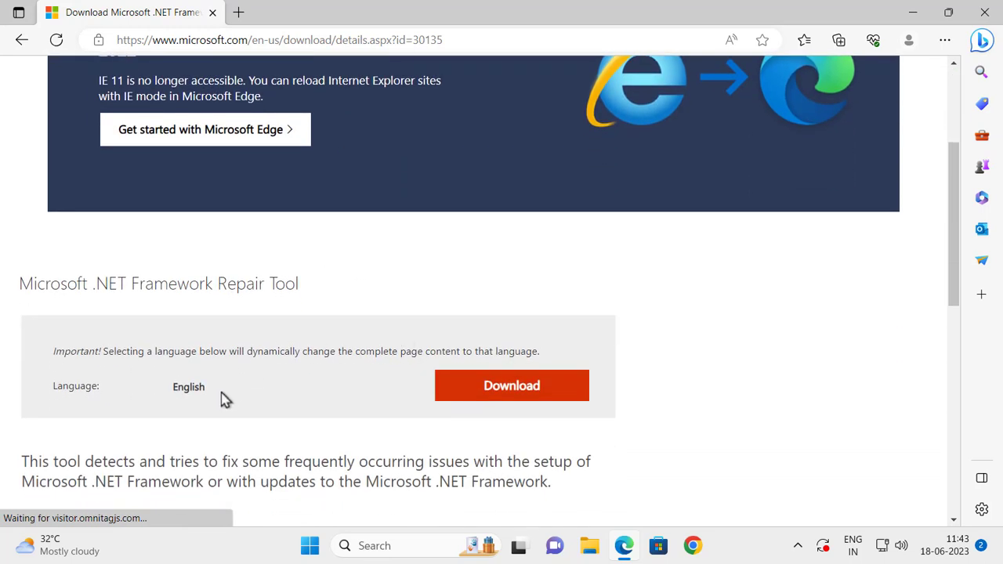
# - Download NetFxRepairTool.exe, run it from Downloads and approve the UAC prompt
pyautogui.click(518, 392)
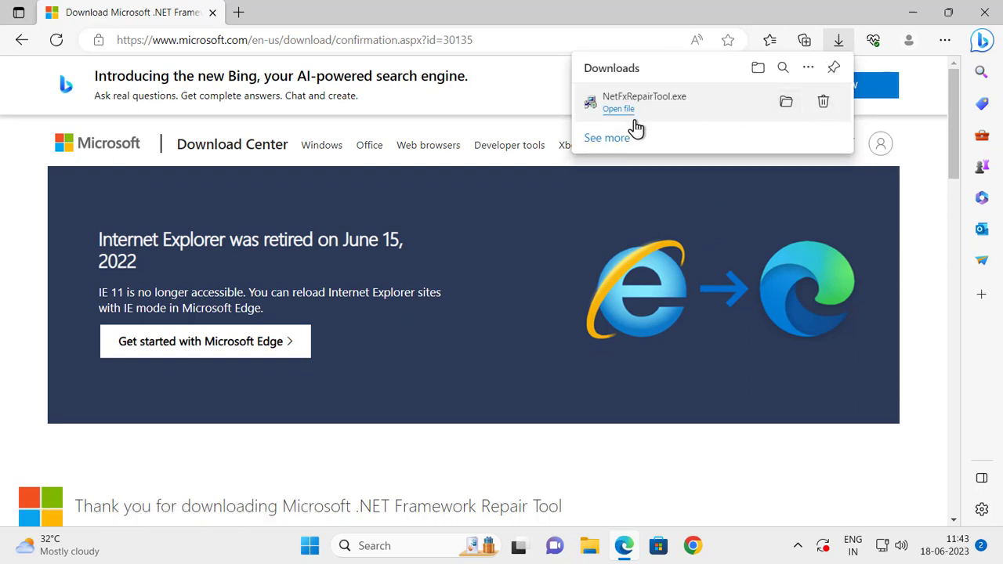
pyautogui.click(618, 109)
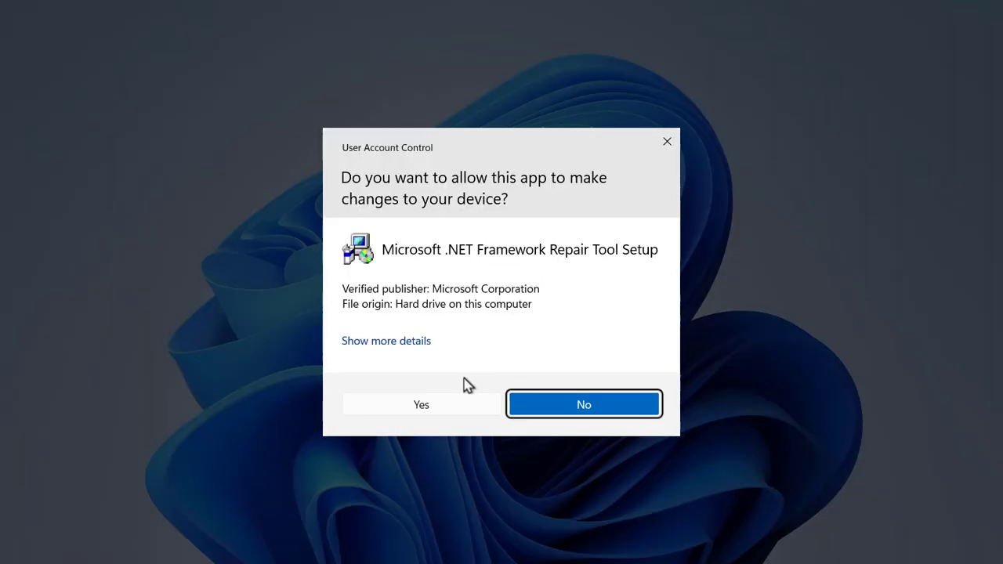
pyautogui.click(456, 403)
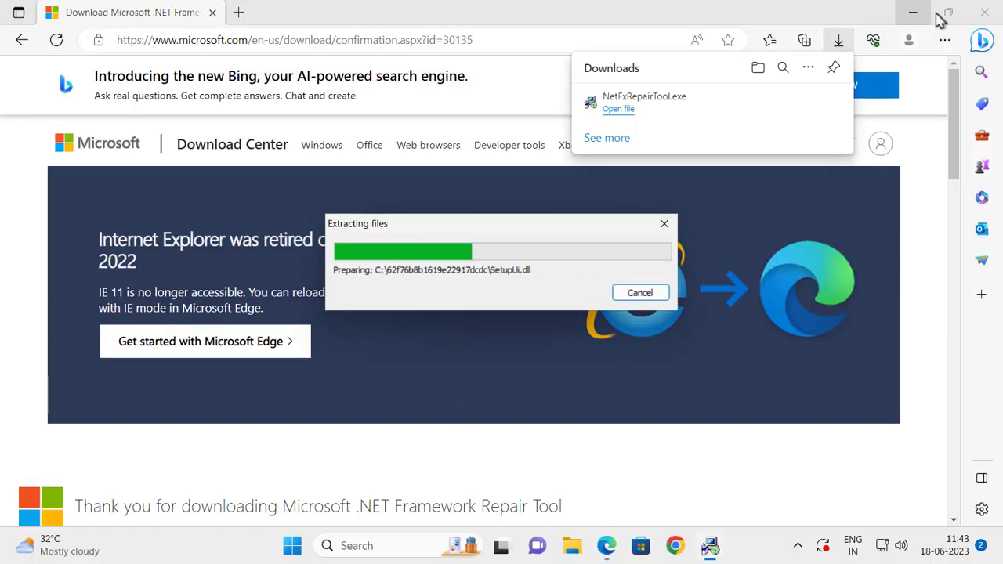
# - Close Edge, accept the repair tool licence, then run detection, recommended changes and log collection
pyautogui.click(986, 17)
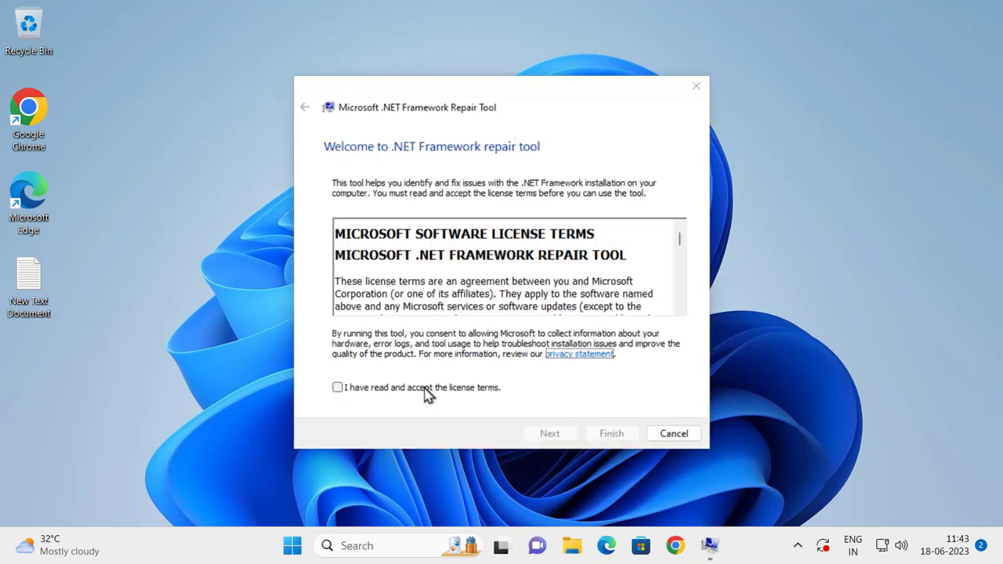
pyautogui.click(368, 391)
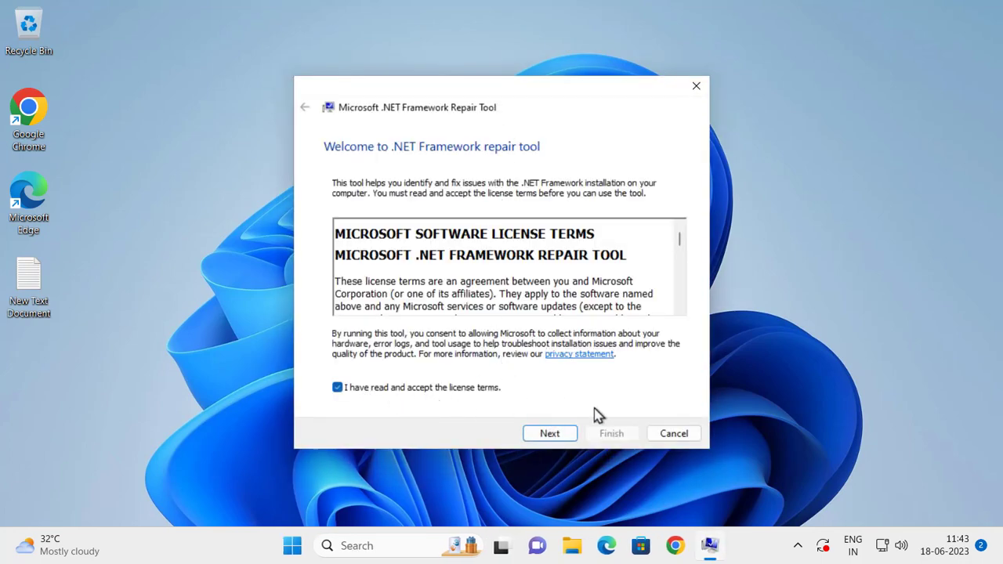
pyautogui.click(551, 435)
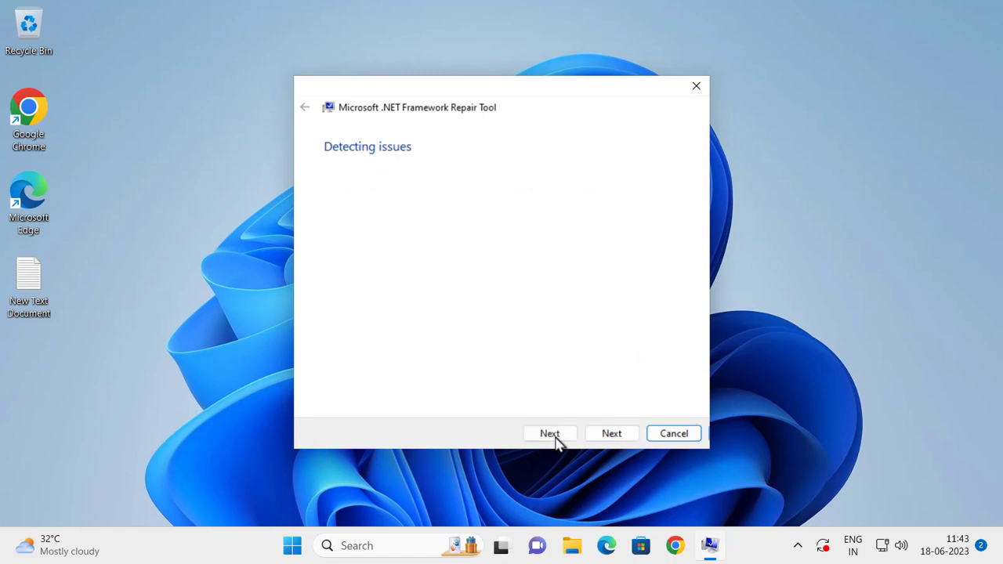
pyautogui.click(551, 436)
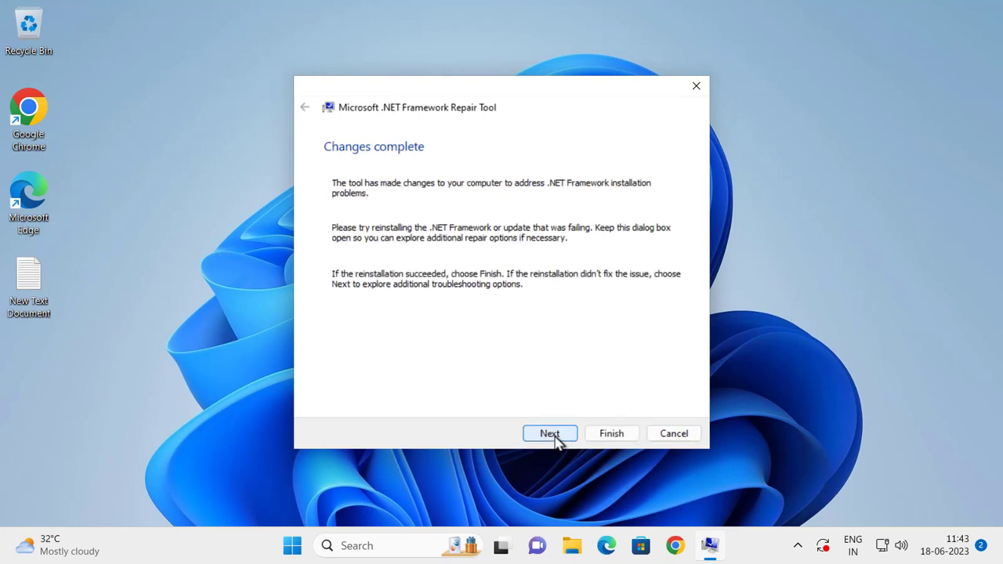
pyautogui.click(550, 436)
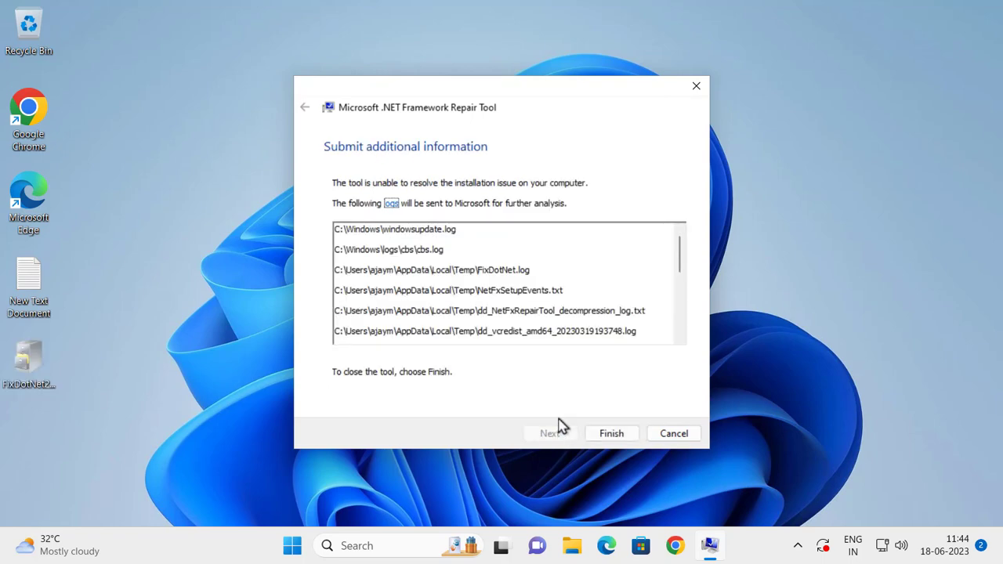
# - Finish the repair tool and search Windows for 'windows fe'
pyautogui.click(612, 435)
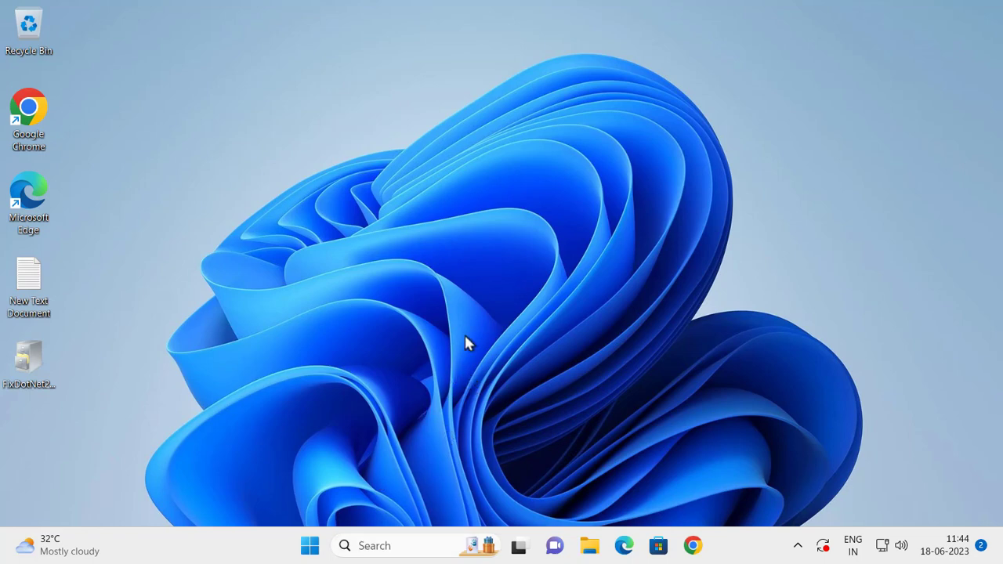
pyautogui.click(375, 546)
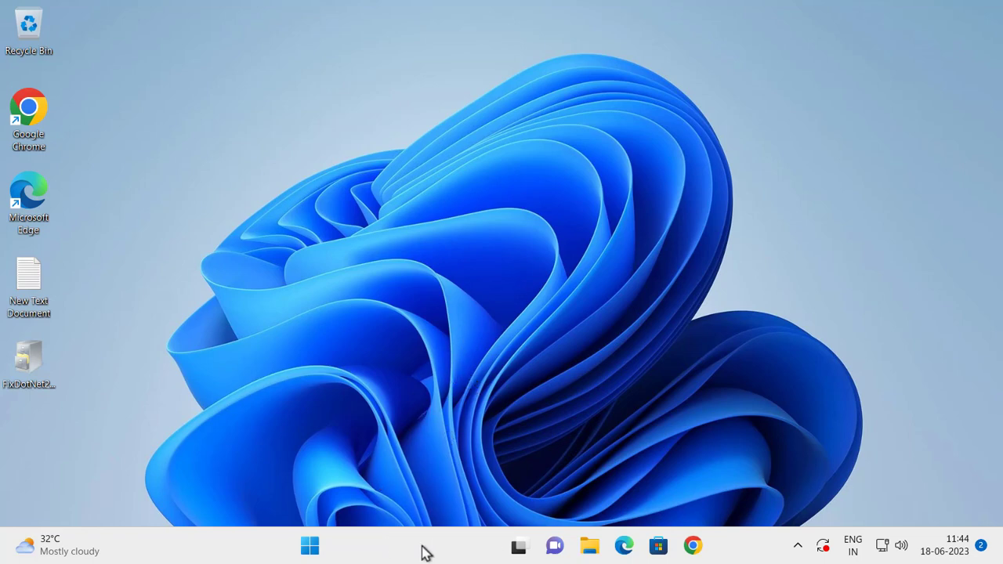
pyautogui.write('s')
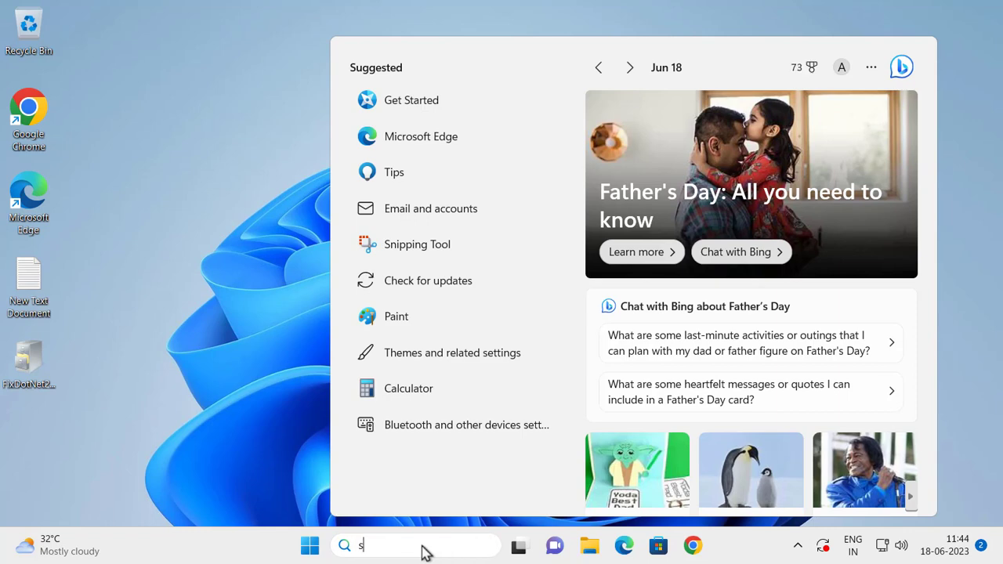
pyautogui.press('BackSpace')
pyautogui.write('windo')
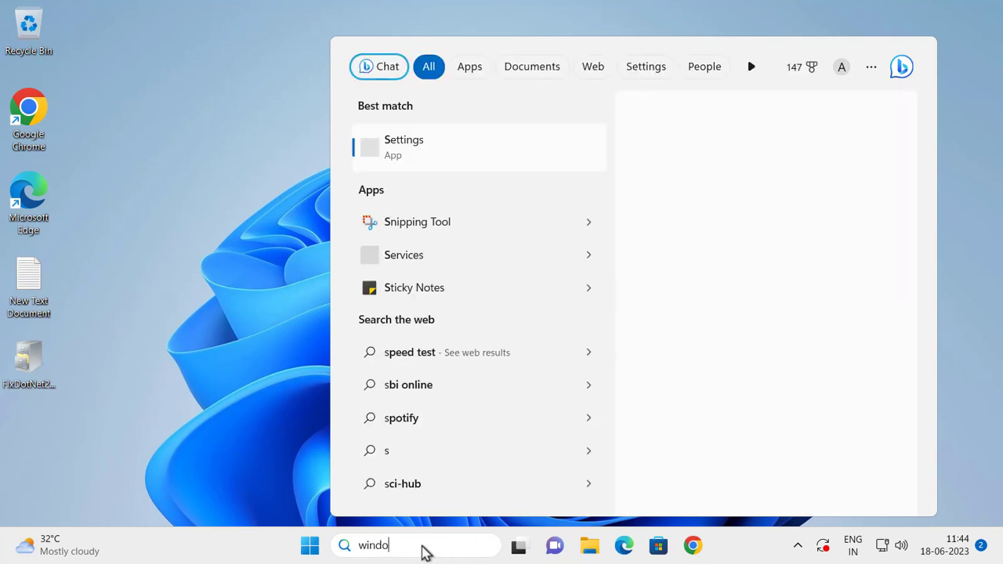
pyautogui.write('ws ')
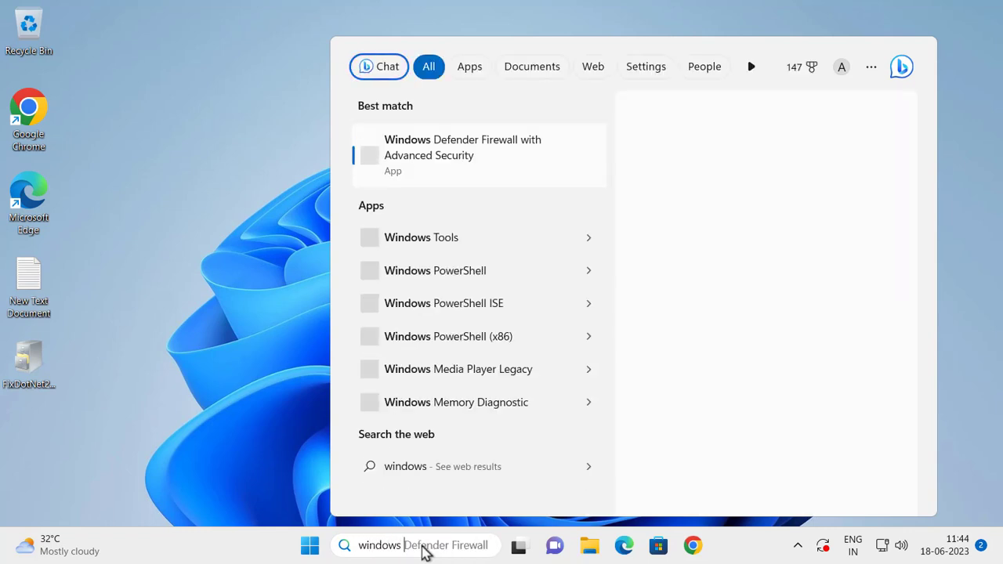
pyautogui.write('fe')
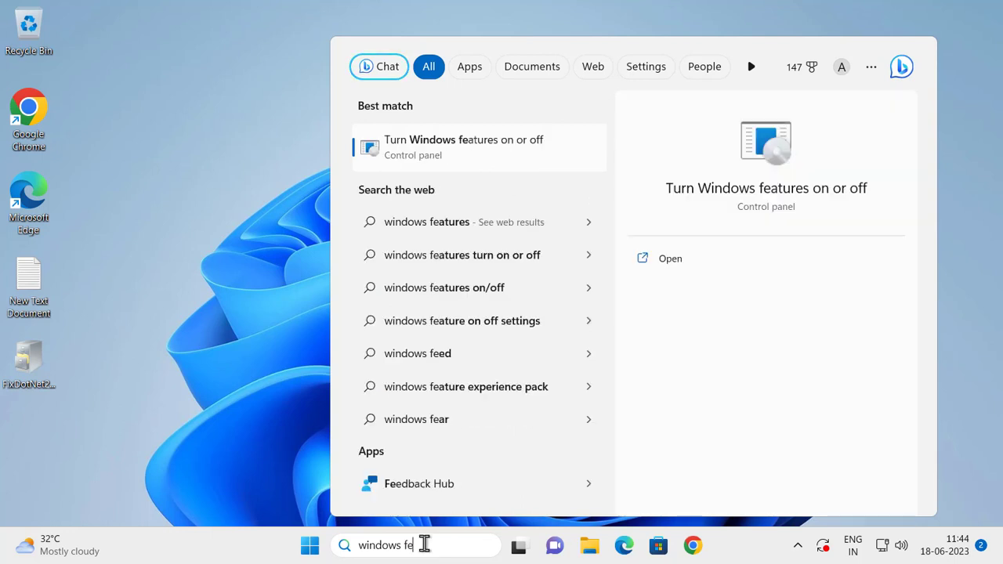
# - Open Turn Windows features on or off and clear .NET Framework 4.8 Advanced Services, leaving 3.5 off
pyautogui.click(672, 263)
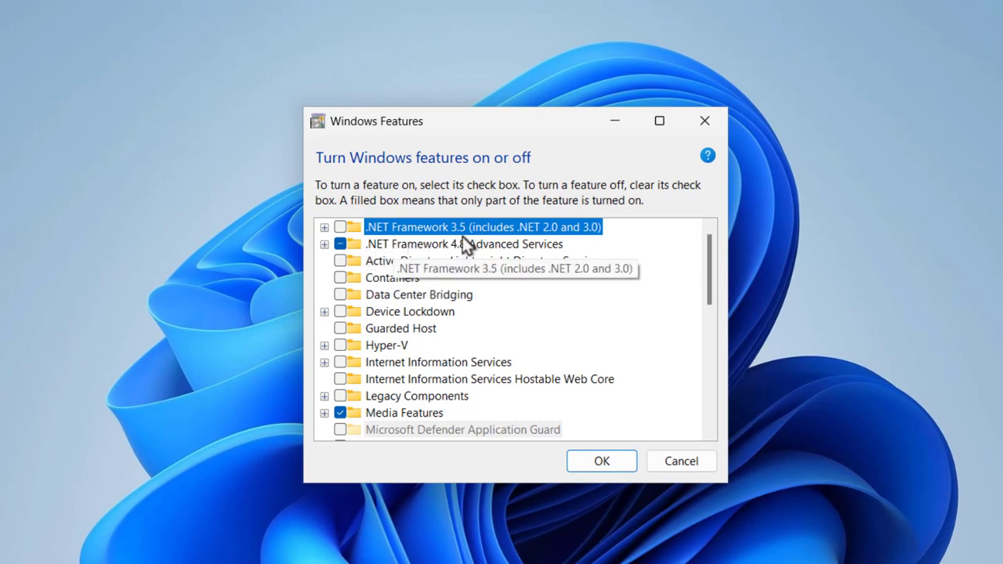
pyautogui.click(340, 245)
pyautogui.click(395, 233)
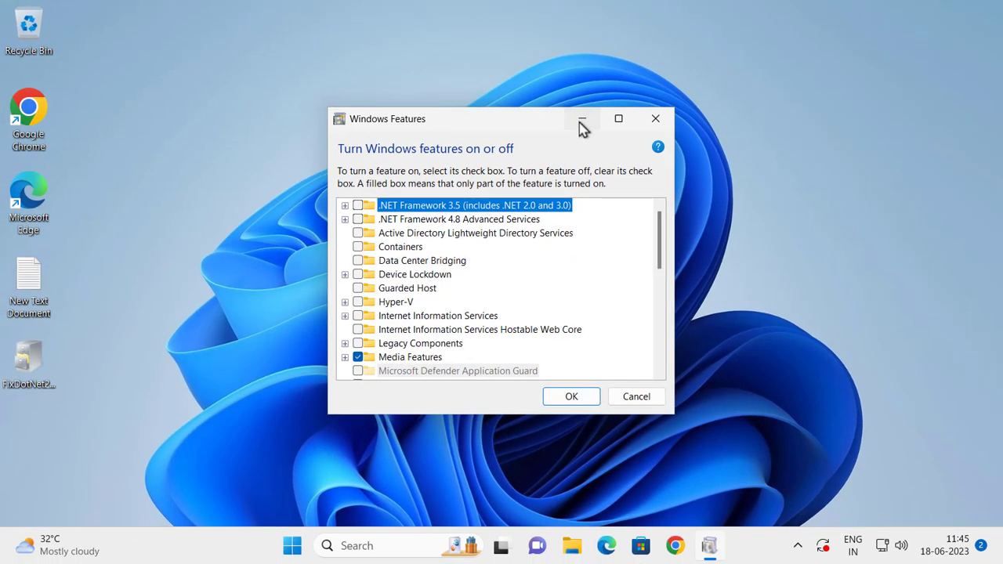
pyautogui.click(581, 119)
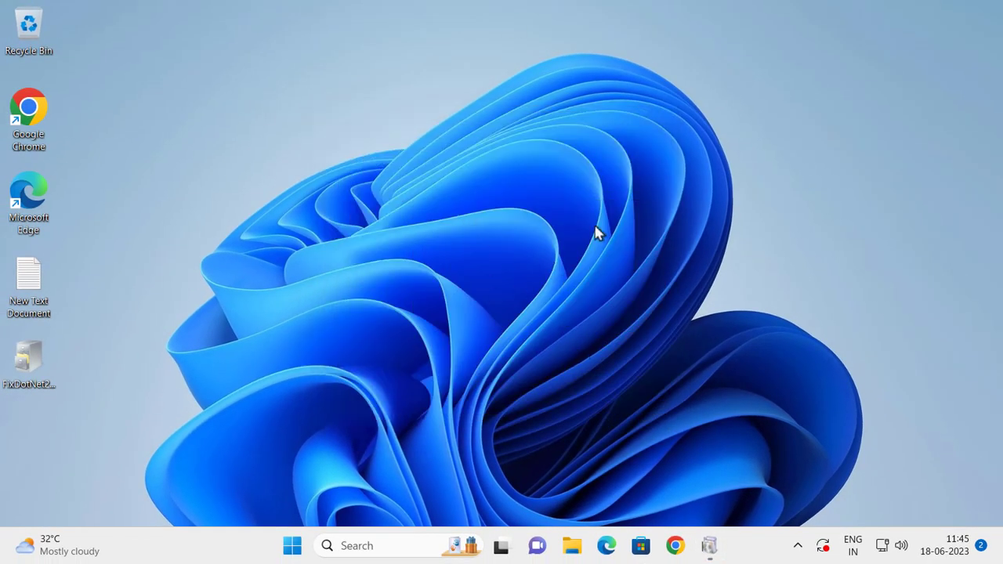
pyautogui.click(292, 545)
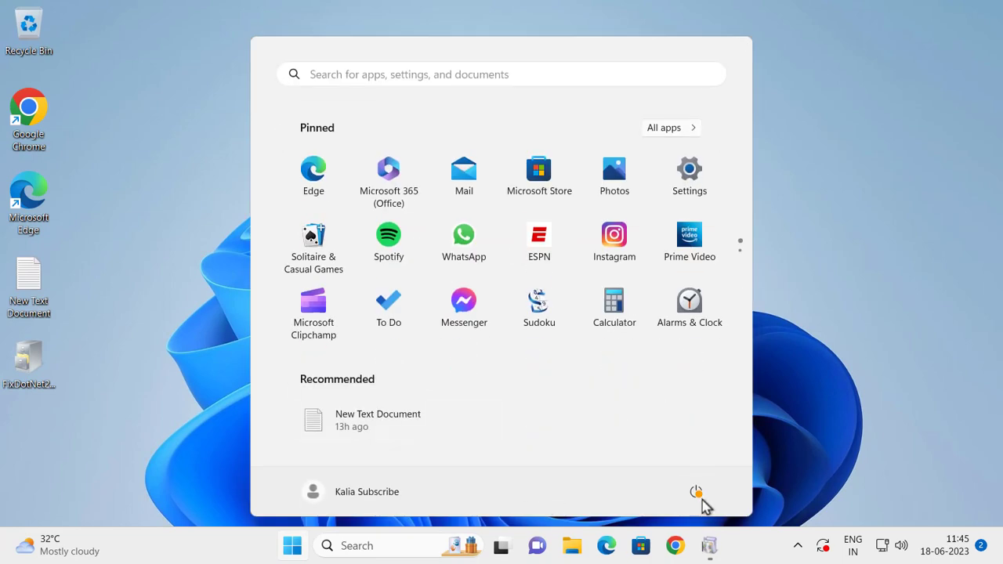
pyautogui.click(291, 547)
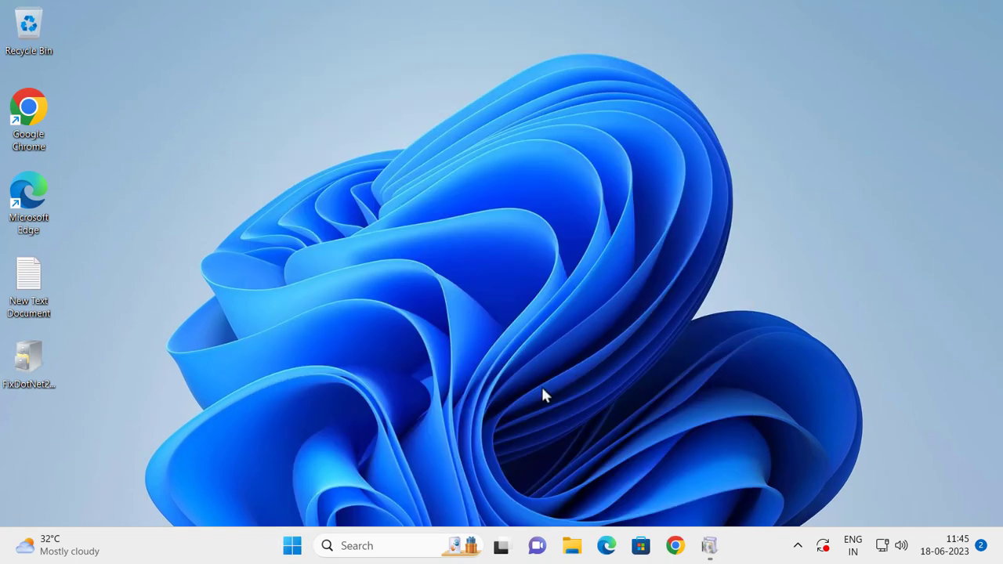
pyautogui.click(711, 546)
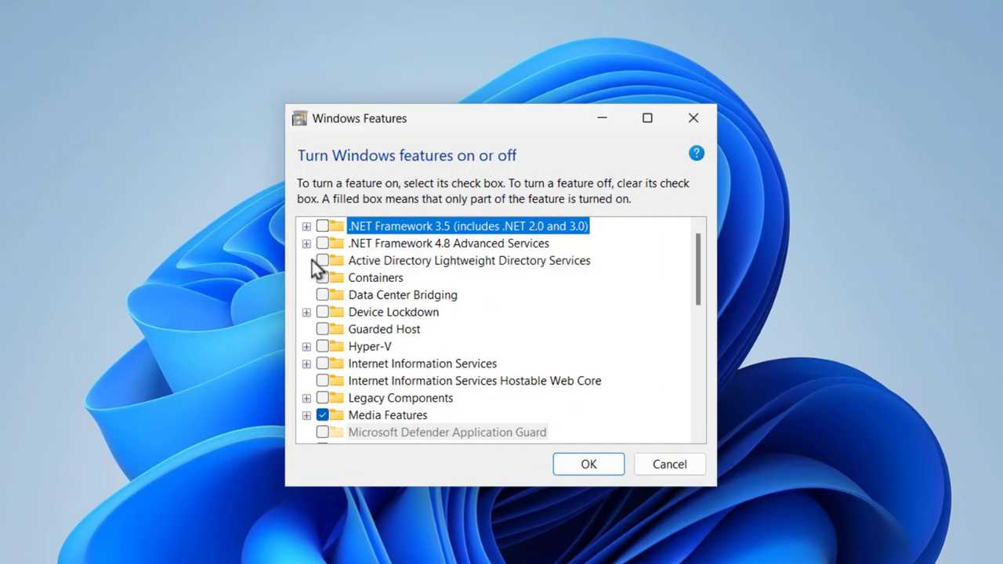
# - Re-enable .NET Framework 4.8 Advanced Services and .NET Framework 3.5 and apply with OK
pyautogui.click(322, 243)
pyautogui.click(322, 226)
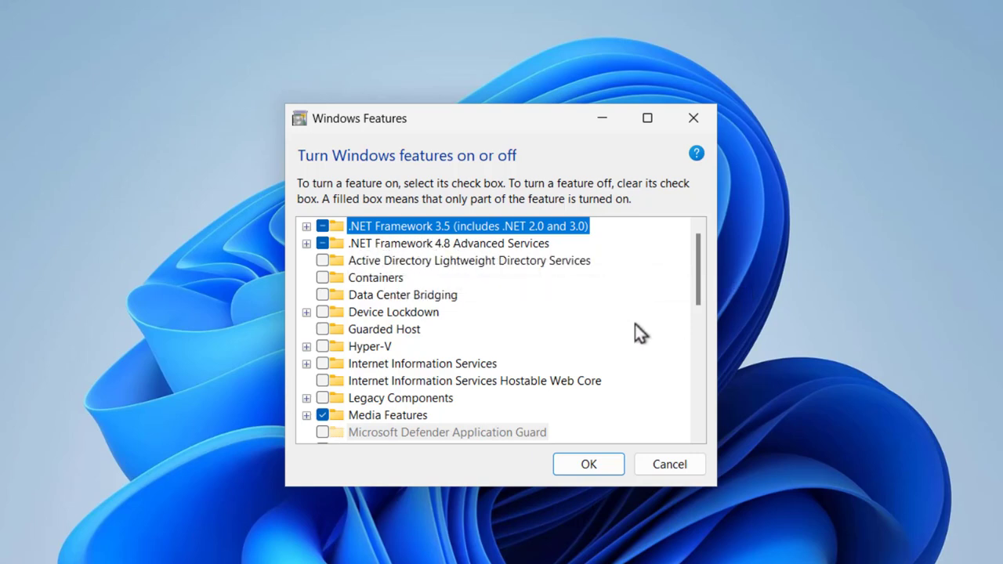
pyautogui.click(589, 466)
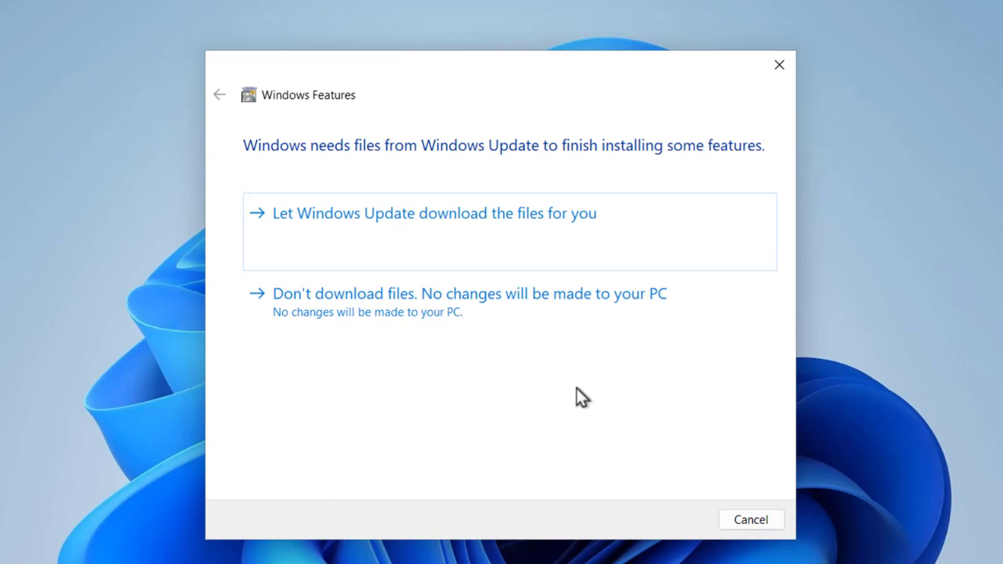
# - Let Windows Update download the required files, then dismiss the completed-changes notice
pyautogui.click(499, 231)
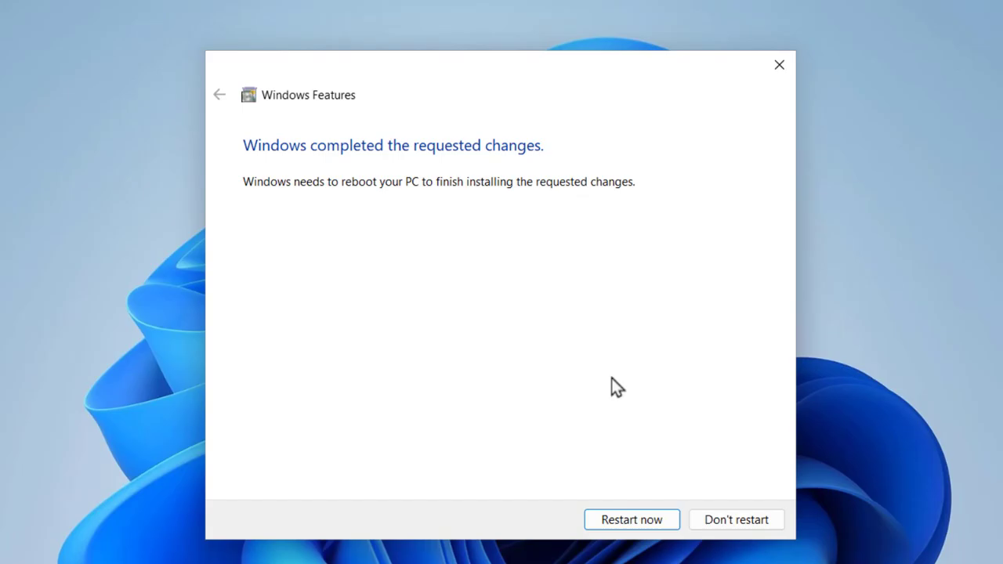
pyautogui.click(636, 519)
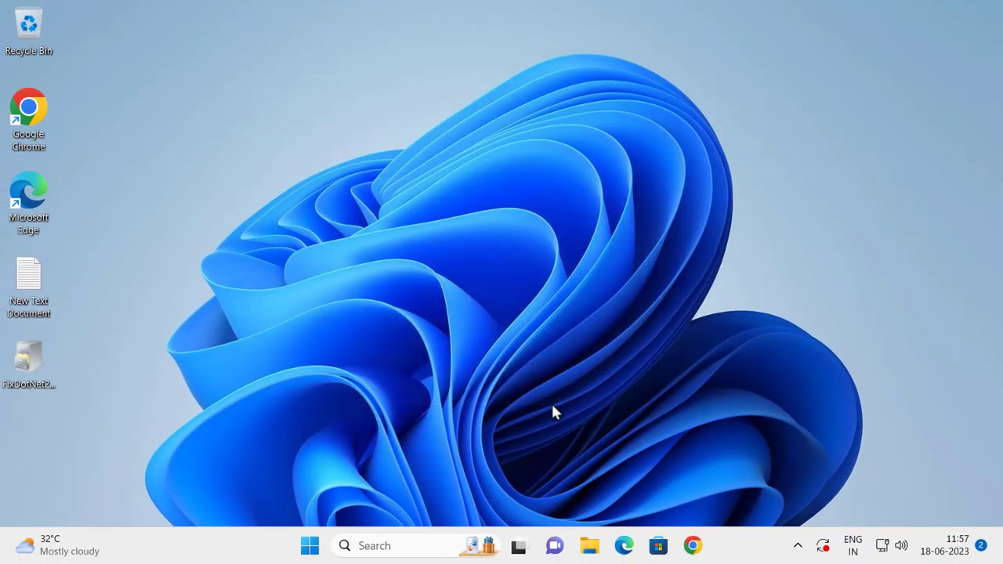